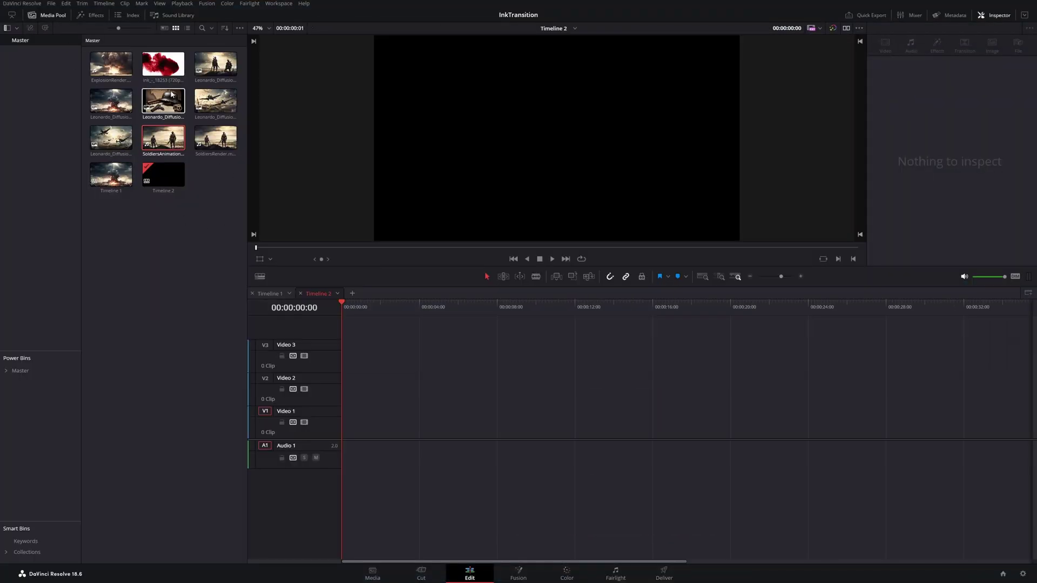
- Place the ink clip on Video 2, the explosion image on Video 1, and the soldiers animation on Video 3
{"action": "left_click_drag", "start_coordinate": [163, 64], "coordinate": [346, 378]}
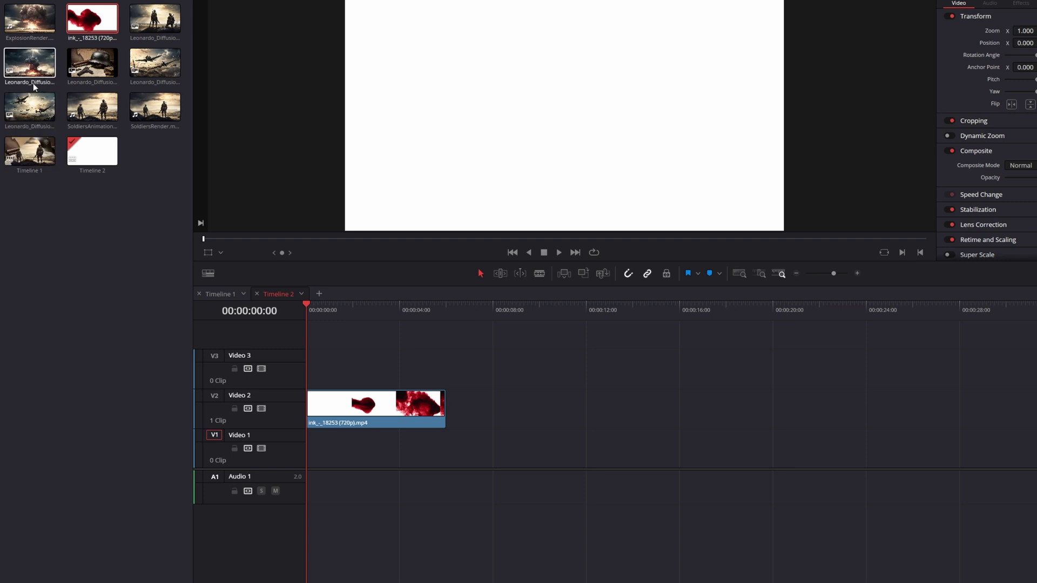
{"action": "mouse_move", "coordinate": [27, 68]}
{"action": "left_mouse_down"}
{"action": "mouse_move", "coordinate": [209, 246]}
{"action": "mouse_move", "coordinate": [321, 442]}
{"action": "left_mouse_up"}
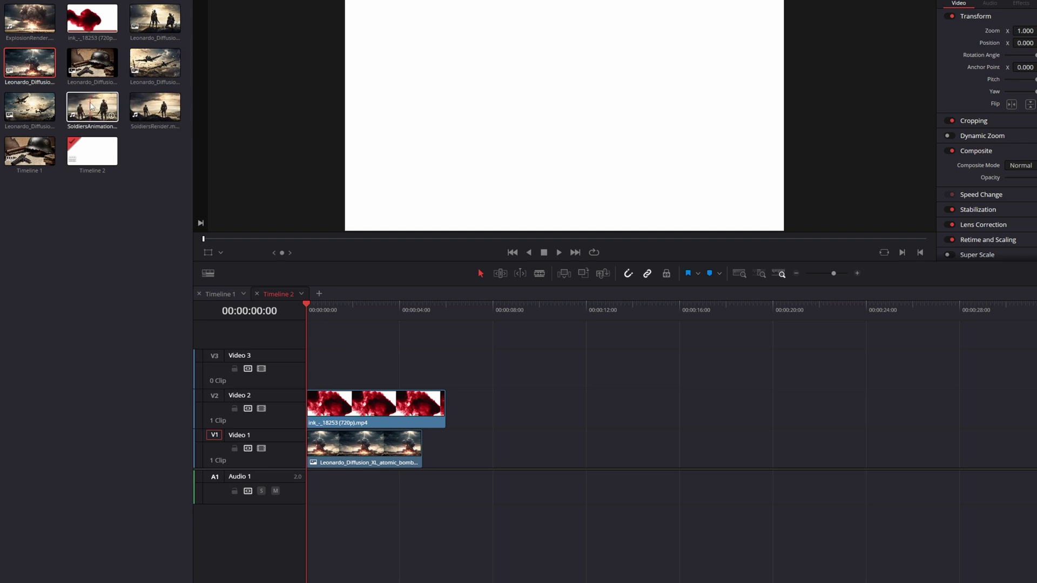
{"action": "mouse_move", "coordinate": [101, 109]}
{"action": "left_mouse_down"}
{"action": "mouse_move", "coordinate": [341, 347]}
{"action": "mouse_move", "coordinate": [311, 369]}
{"action": "left_mouse_up"}
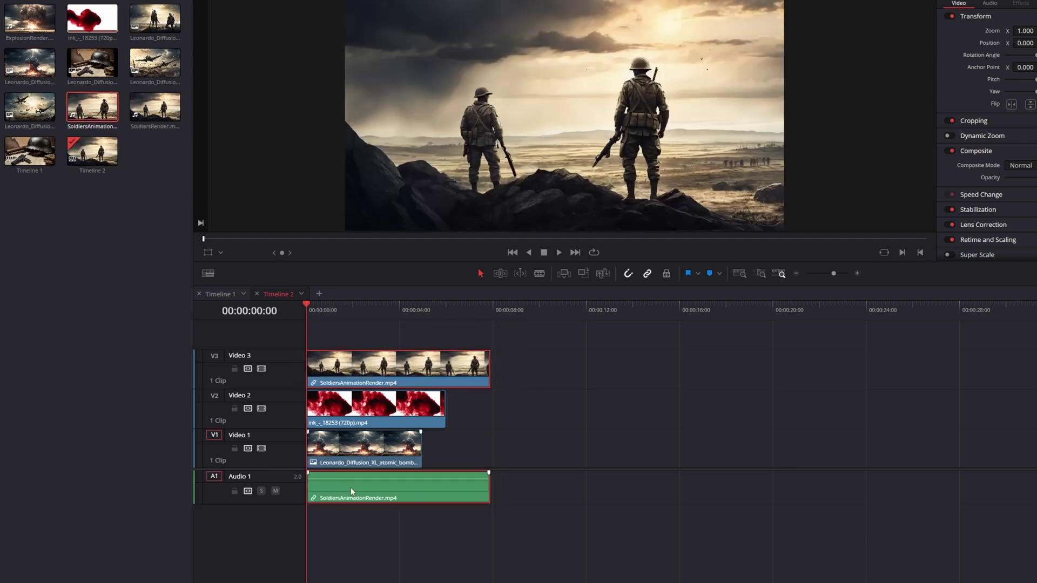
- Unlink the soldiers clip from its audio and delete the audio clip
{"action": "right_click", "coordinate": [351, 489]}
{"action": "left_click", "coordinate": [374, 481]}
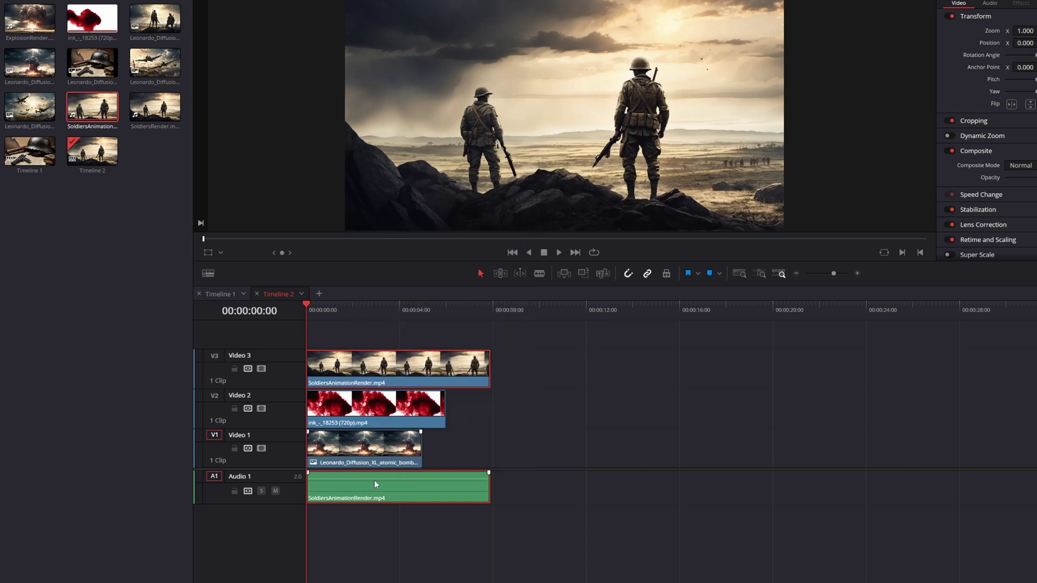
{"action": "left_click", "coordinate": [401, 490]}
{"action": "key", "text": "Delete"}
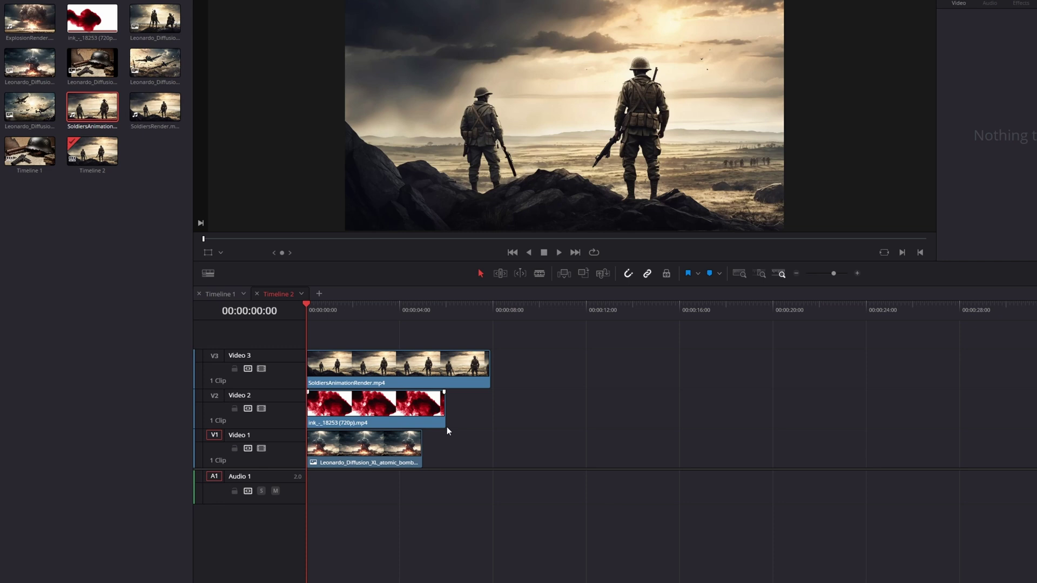
- Set the ink clip's composite mode to Lum in the Inspector
{"action": "left_click", "coordinate": [362, 410]}
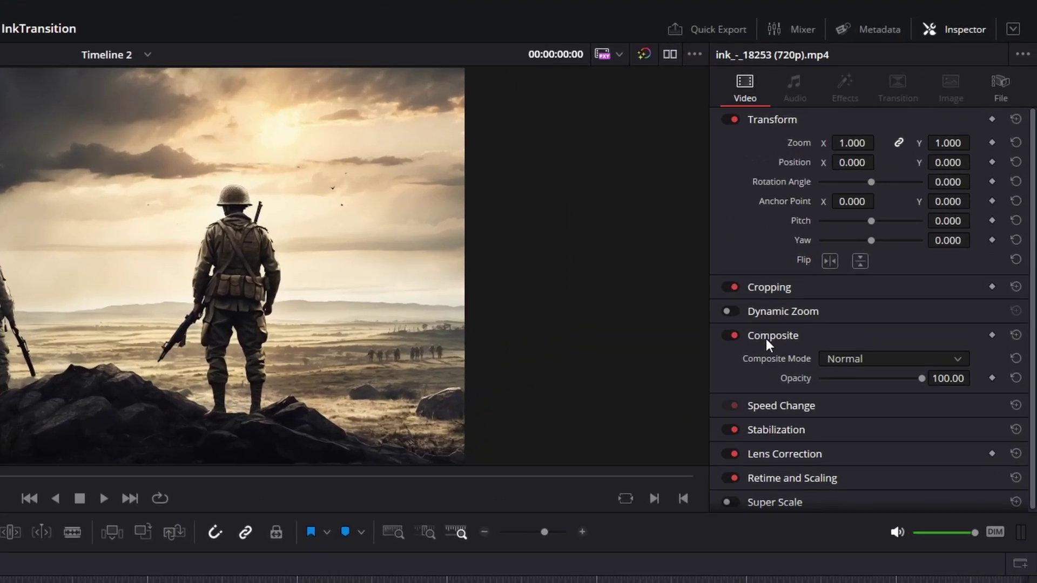
{"action": "left_click", "coordinate": [886, 360]}
{"action": "scroll", "coordinate": [886, 405], "scroll_direction": "down", "scroll_amount": 5}
{"action": "scroll", "coordinate": [883, 471], "scroll_direction": "down", "scroll_amount": 3}
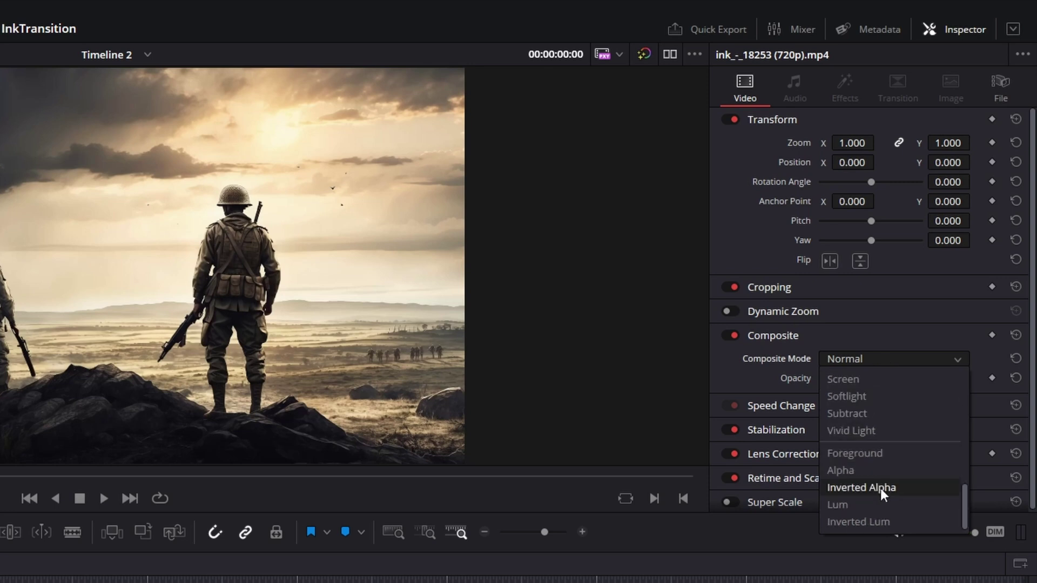
{"action": "left_click", "coordinate": [865, 503]}
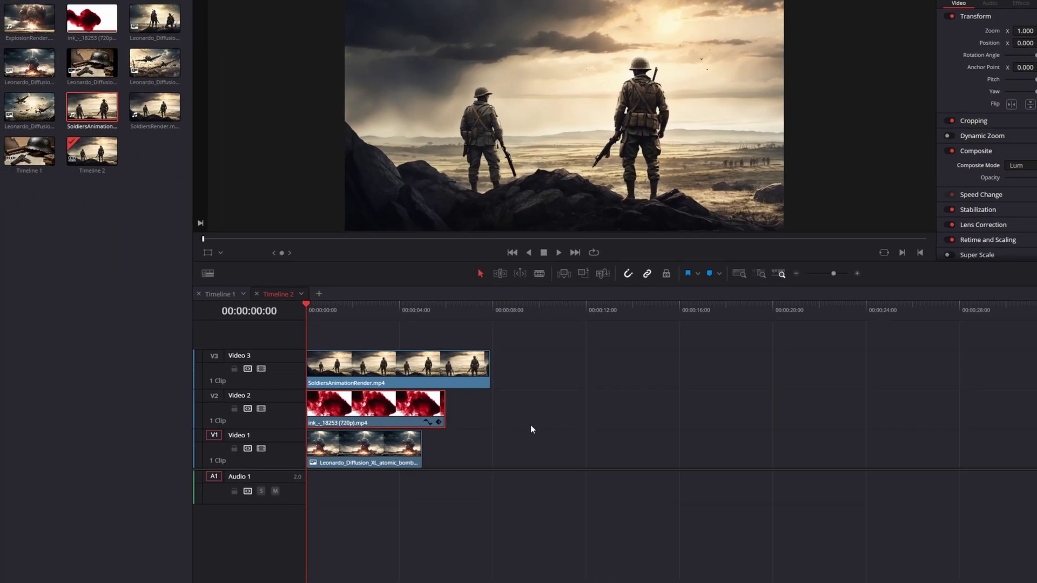
- Set the soldiers clip's composite mode to Foreground
{"action": "left_click", "coordinate": [346, 369]}
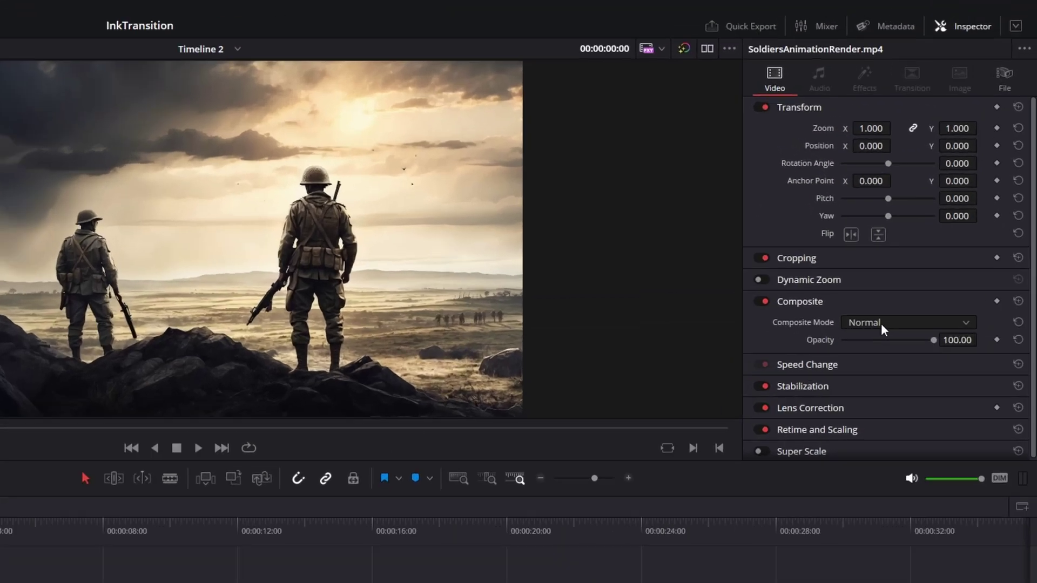
{"action": "left_click", "coordinate": [881, 324]}
{"action": "scroll", "coordinate": [883, 405], "scroll_direction": "down", "scroll_amount": 5}
{"action": "scroll", "coordinate": [885, 429], "scroll_direction": "down", "scroll_amount": 3}
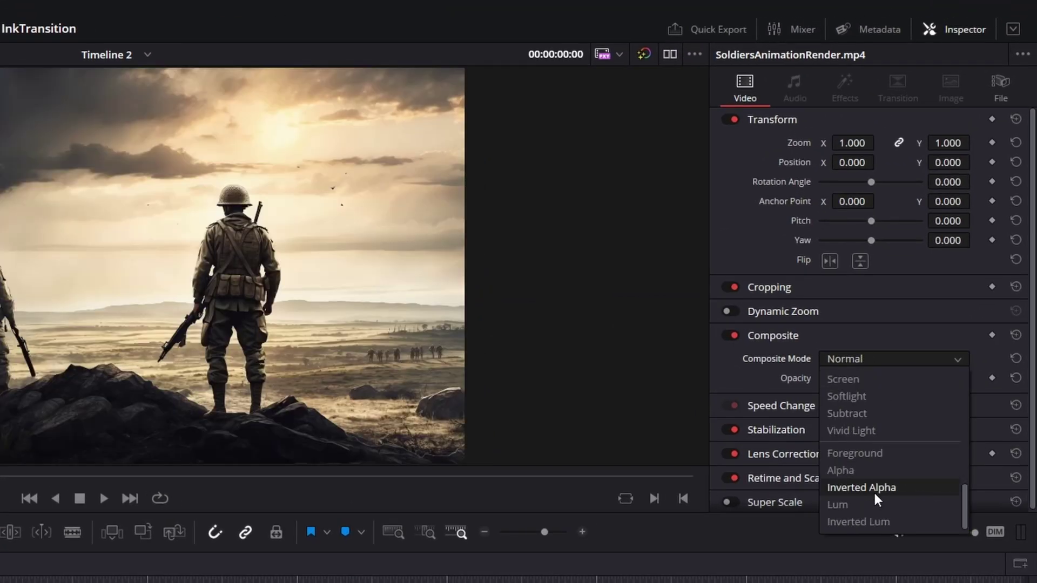
{"action": "left_click", "coordinate": [860, 454]}
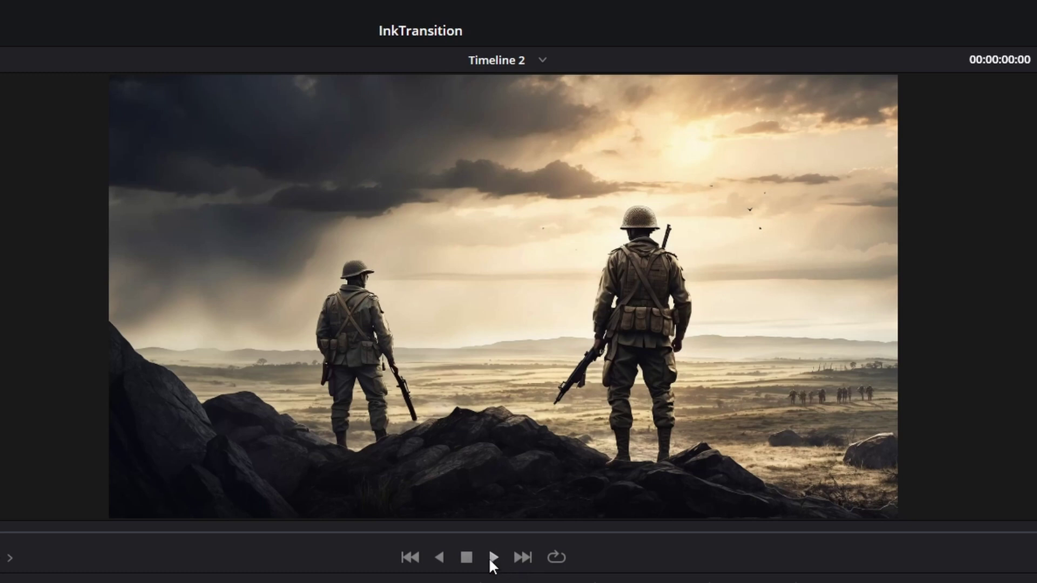
- Play the layered composite, then slide the ink clip to about 00:00:12 on Video 2
{"action": "left_click", "coordinate": [493, 558]}
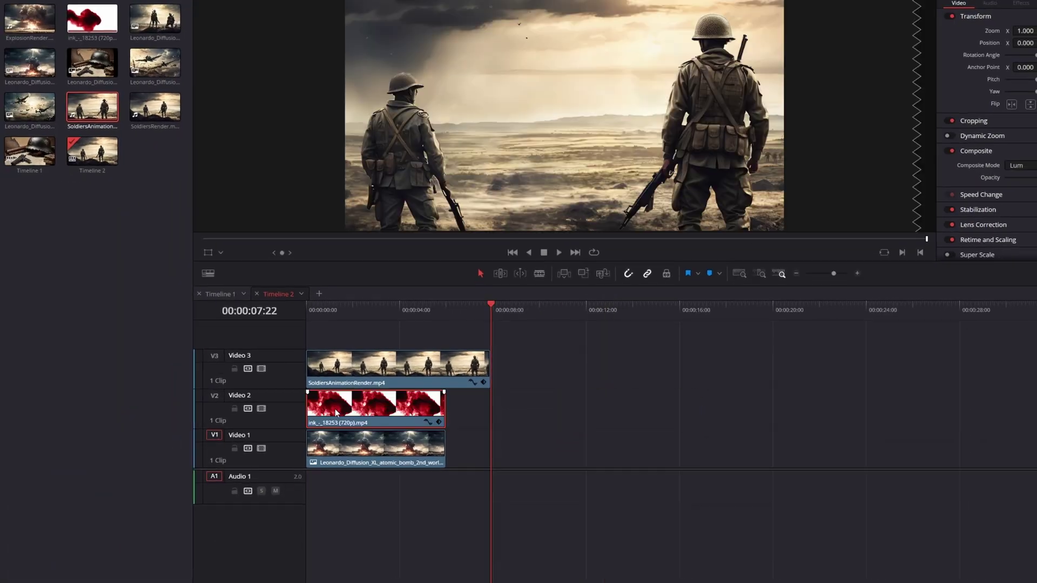
{"action": "left_click_drag", "start_coordinate": [336, 413], "coordinate": [590, 414]}
{"action": "left_click", "coordinate": [629, 312]}
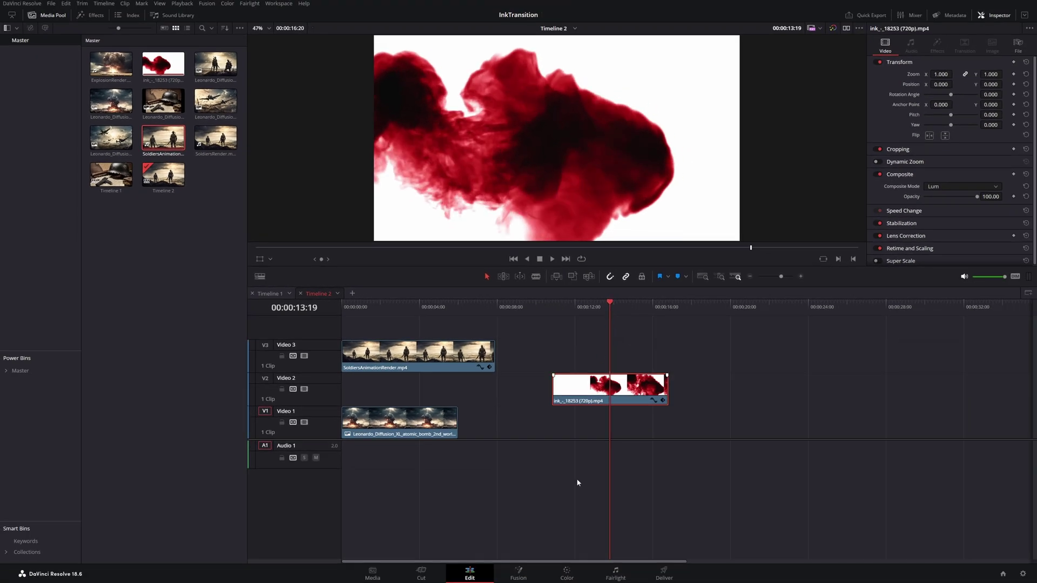
- On the Color page, lower the ink clip's Lift to -0.18 and raise Gain to 1.09
{"action": "left_click", "coordinate": [569, 574]}
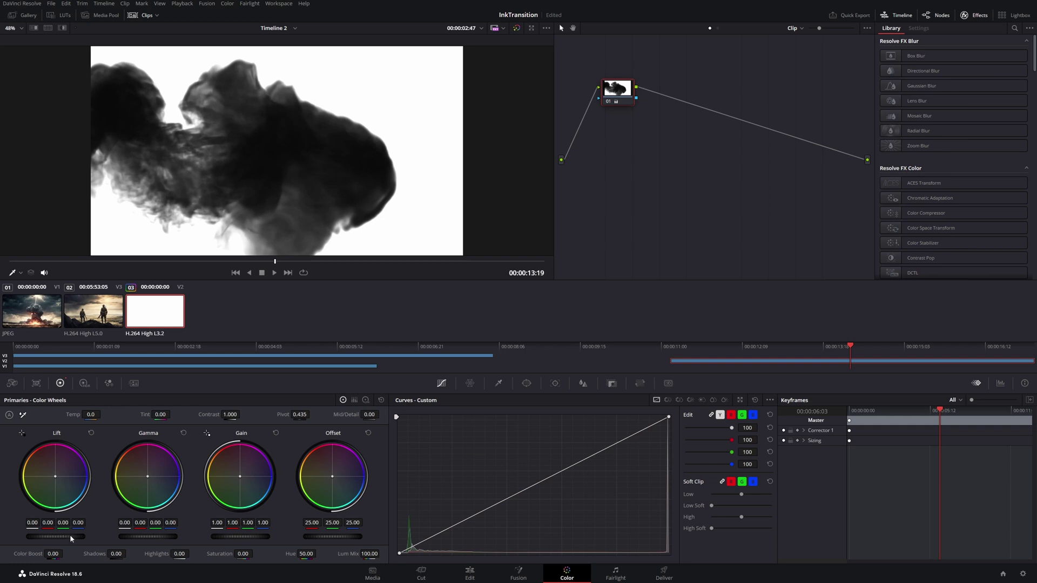
{"action": "left_click_drag", "start_coordinate": [56, 536], "coordinate": [31, 536]}
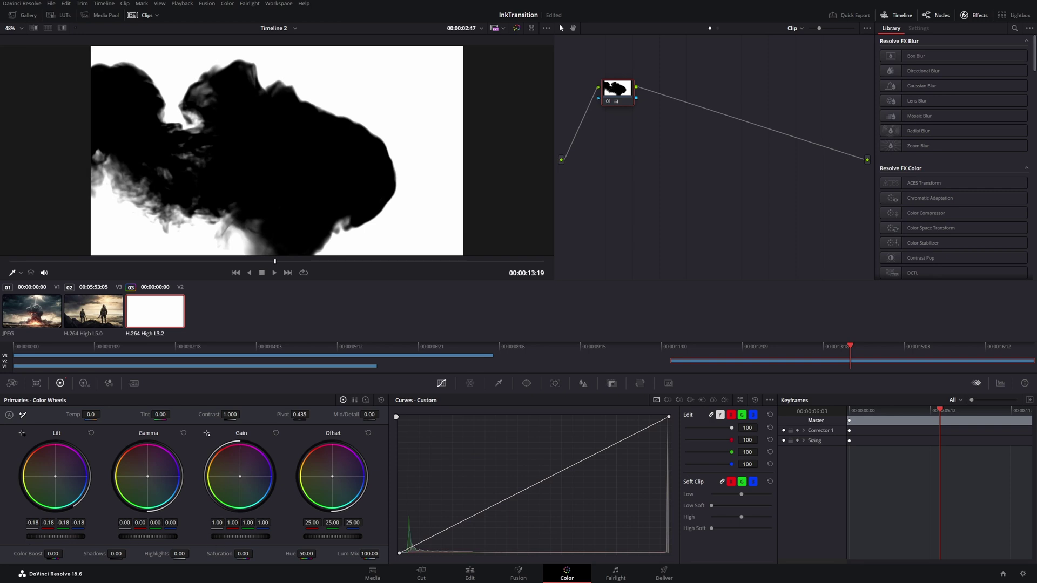
{"action": "left_click_drag", "start_coordinate": [240, 536], "coordinate": [253, 537]}
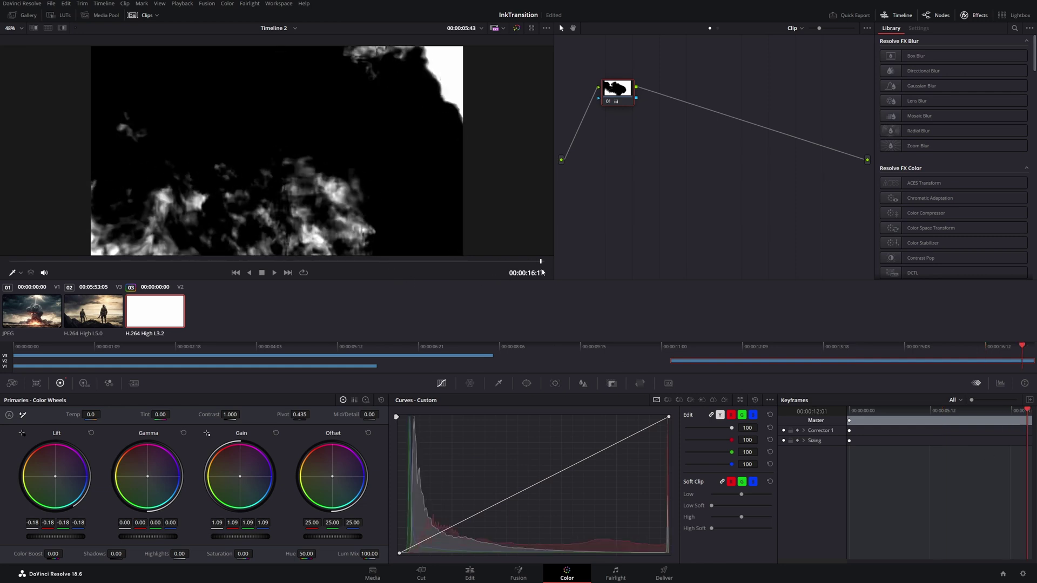
- Keyframe the ink clip's Offset to drop from 25 to -175, fading it to black
{"action": "left_click_drag", "start_coordinate": [528, 262], "coordinate": [492, 262]}
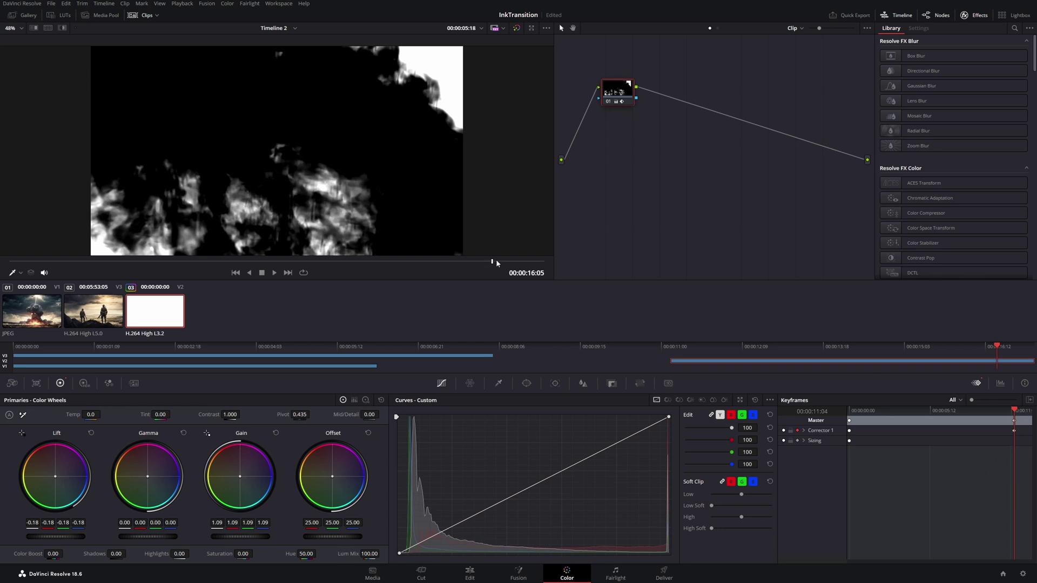
{"action": "left_click_drag", "start_coordinate": [349, 539], "coordinate": [268, 539]}
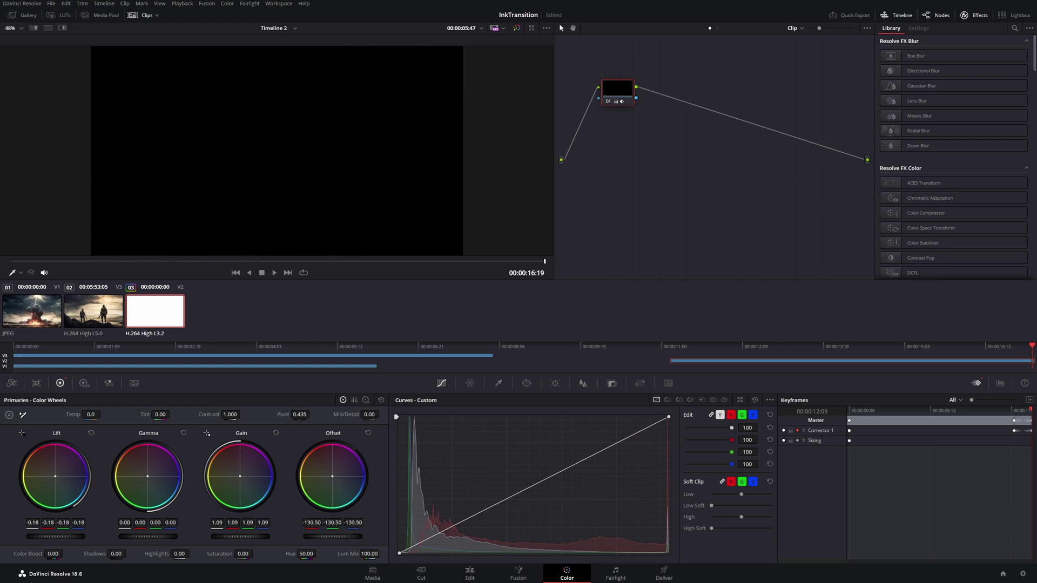
{"action": "left_click", "coordinate": [470, 574]}
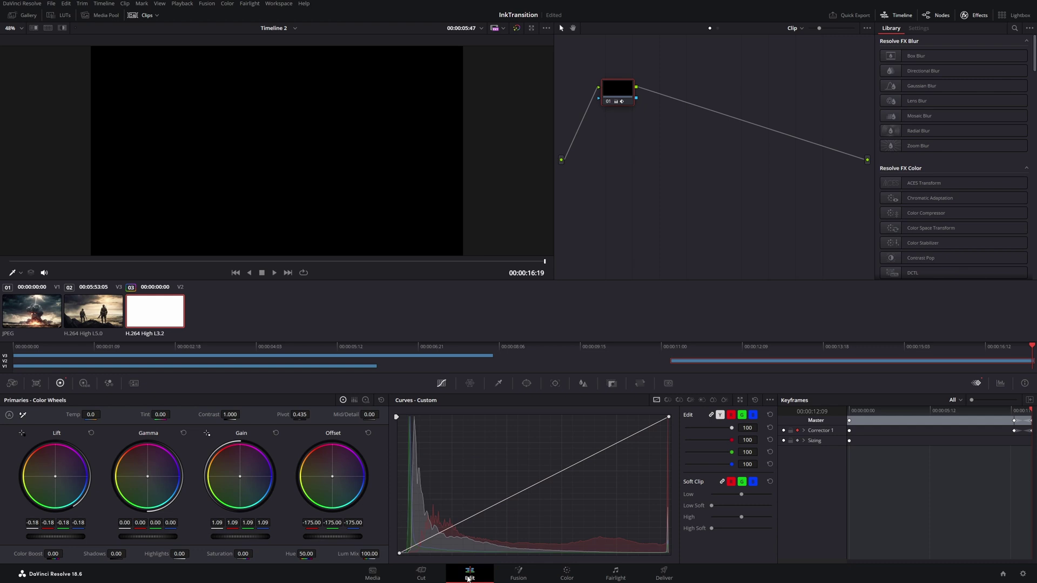
- Move the ink clip back to the Video 2 start, rewind to 00:00:00:00, and play
{"action": "left_click_drag", "start_coordinate": [628, 391], "coordinate": [418, 392]}
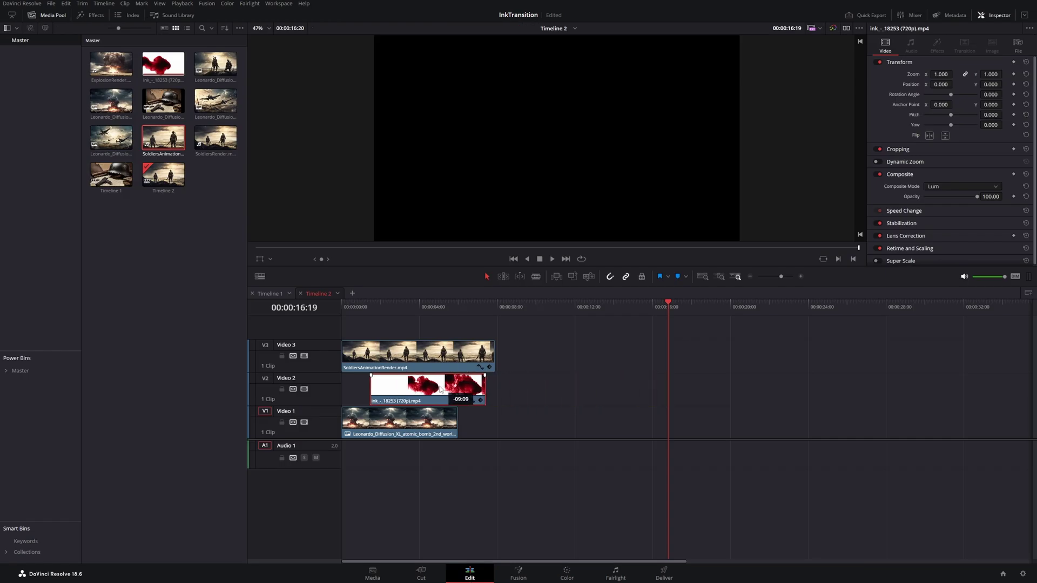
{"action": "left_click_drag", "start_coordinate": [357, 310], "coordinate": [335, 310]}
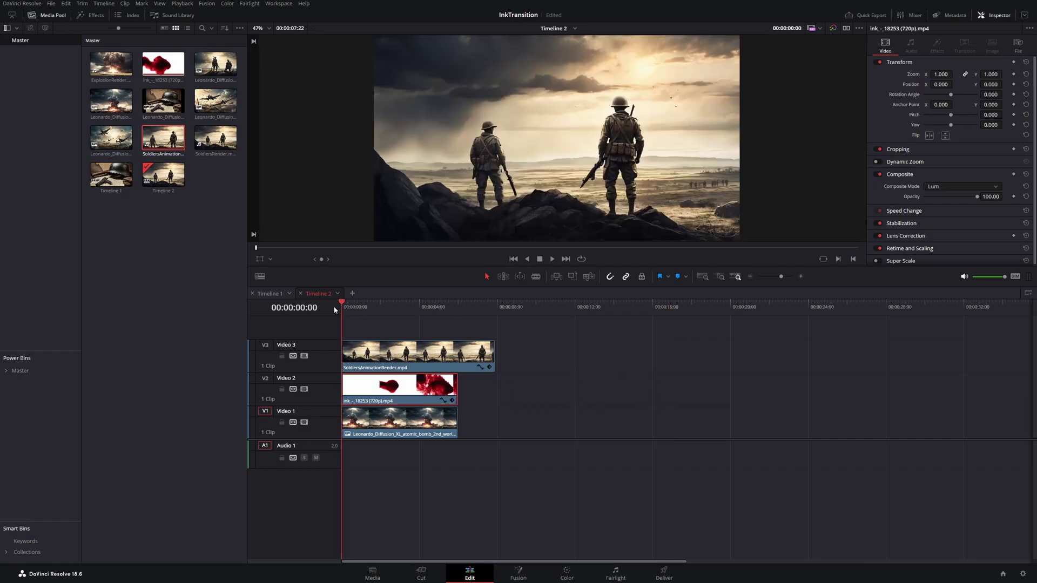
{"action": "left_click", "coordinate": [552, 259]}
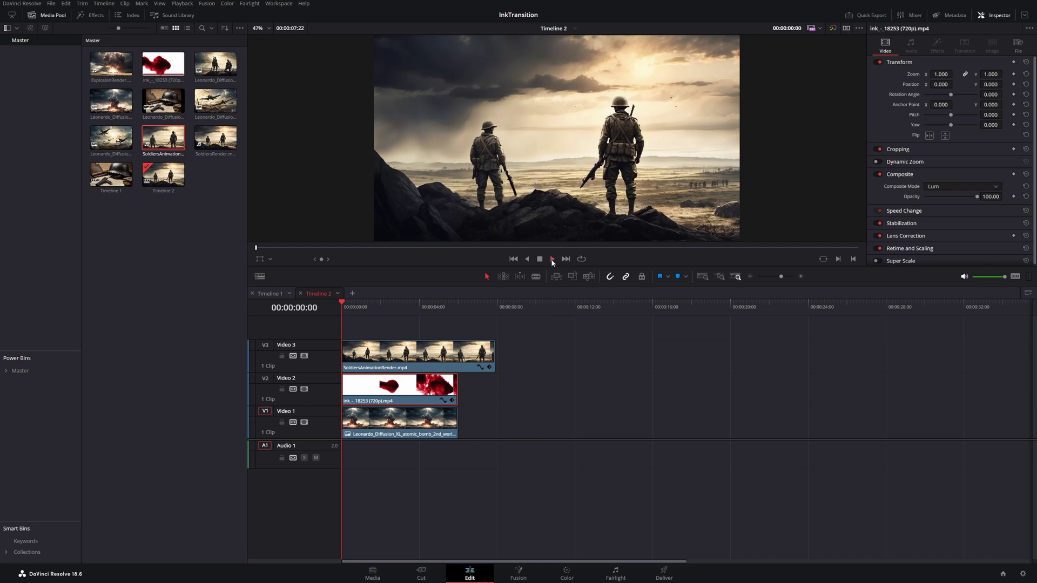